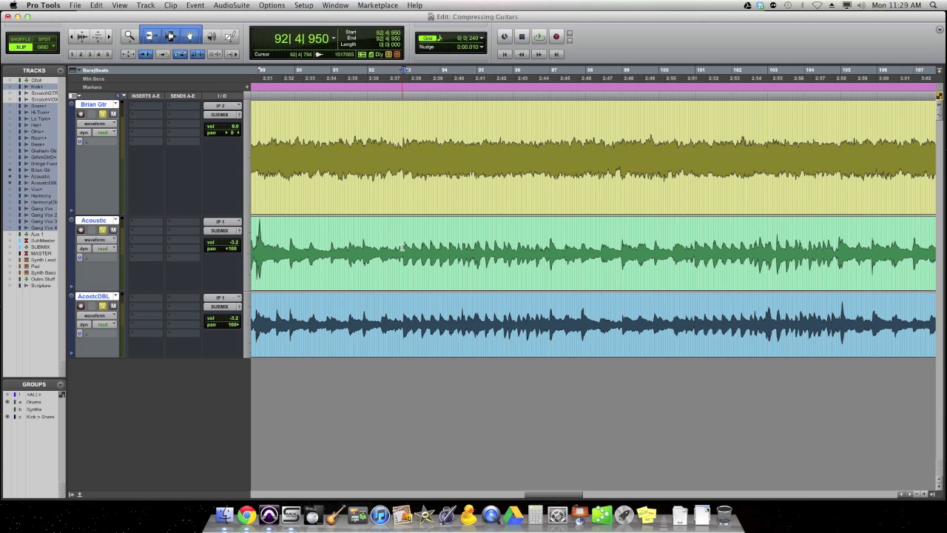
Play back the three soloed guitar tracks together and take the Acoustic and AcostcDBL tracks out of solo
{"action": "key", "text": "space"}
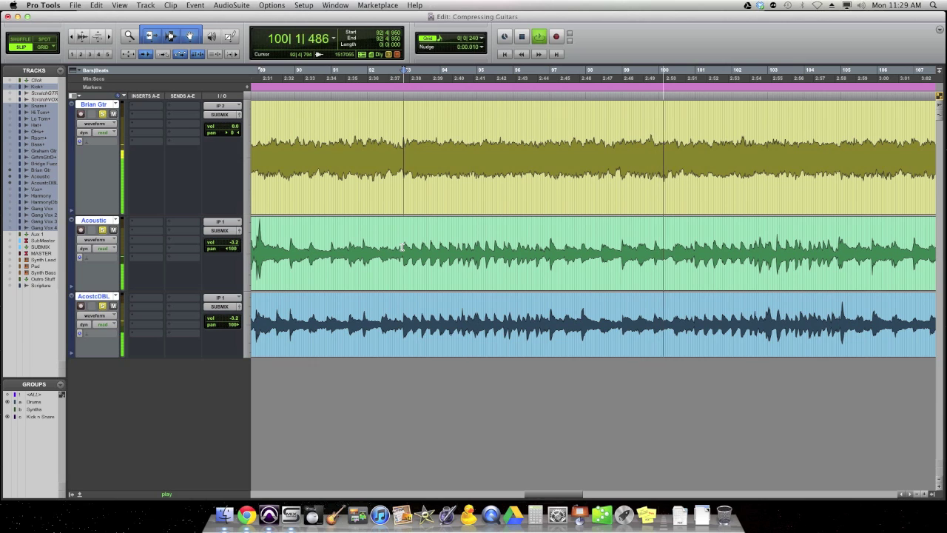
{"action": "key", "text": "space"}
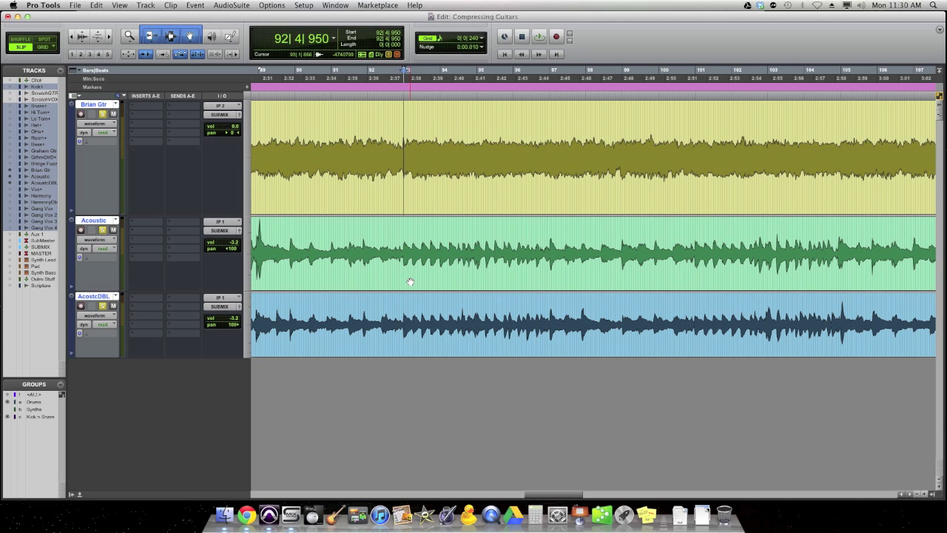
{"action": "left_click", "coordinate": [103, 231]}
{"action": "left_click", "coordinate": [103, 307]}
Insert the mono Dyn3 Compressor/Limiter on the first guitar track and move its plug-in window to a clear spot
{"action": "left_click", "coordinate": [148, 106]}
{"action": "mouse_move", "coordinate": [170, 147]}
{"action": "mouse_move", "coordinate": [229, 153]}
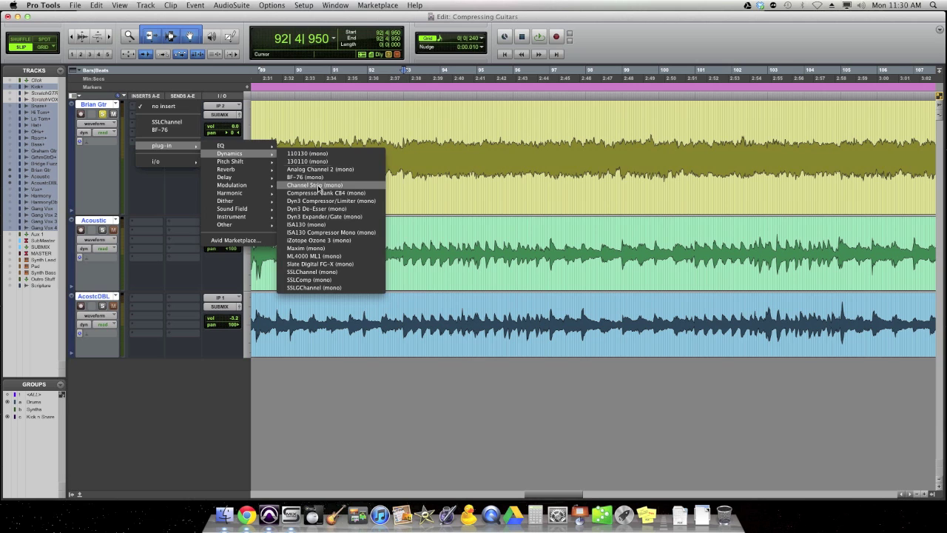
{"action": "left_click", "coordinate": [333, 202]}
{"action": "left_click_drag", "start_coordinate": [474, 195], "coordinate": [478, 221]}
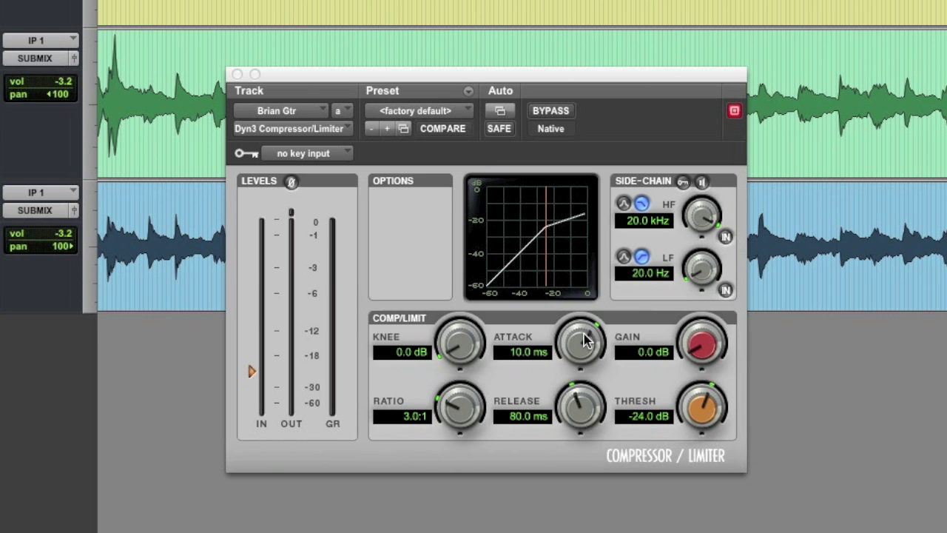
Set the first guitar compressor's attack to 333.1 us and, while the track plays, its threshold to -20.7 dB
{"action": "left_click_drag", "start_coordinate": [584, 333], "coordinate": [588, 401]}
{"action": "left_click_drag", "start_coordinate": [574, 340], "coordinate": [573, 346]}
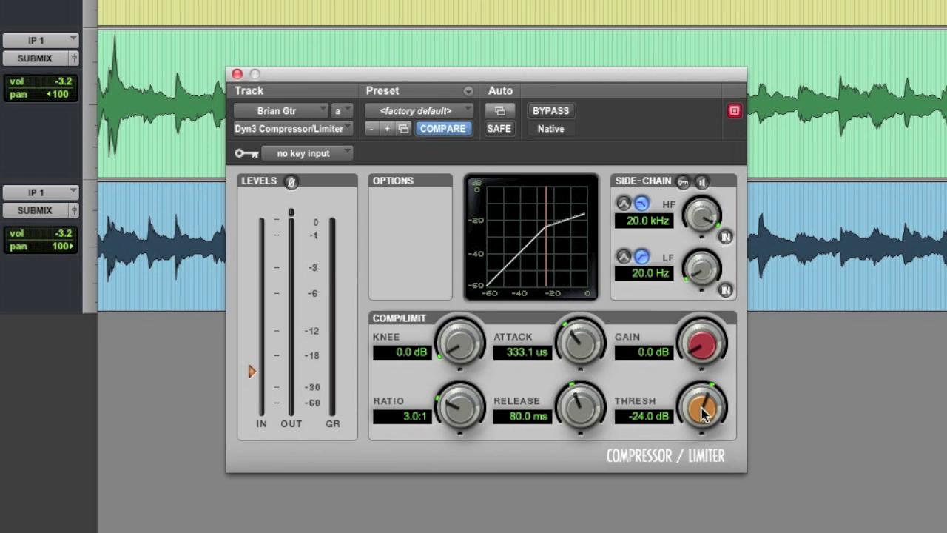
{"action": "left_click_drag", "start_coordinate": [703, 416], "coordinate": [702, 452]}
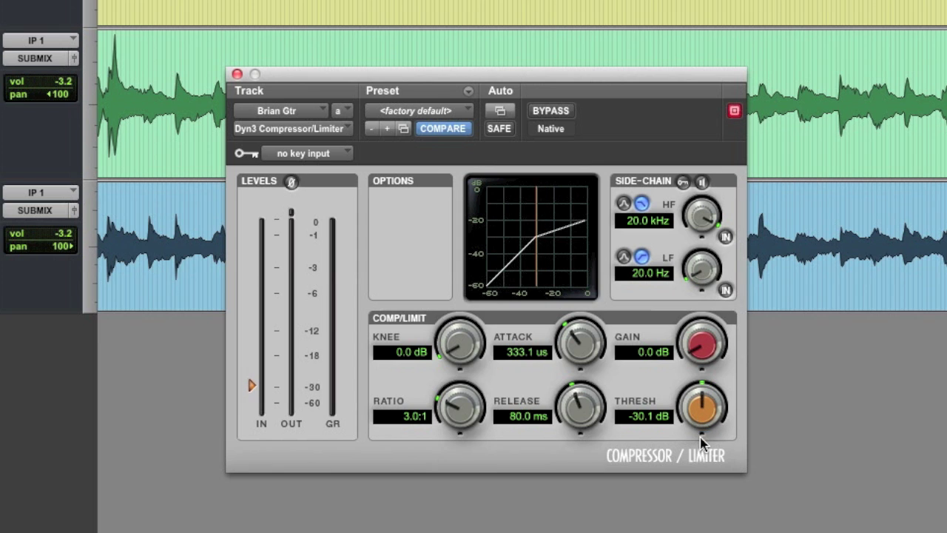
{"action": "key", "text": "space"}
{"action": "left_click_drag", "start_coordinate": [694, 414], "coordinate": [703, 368]}
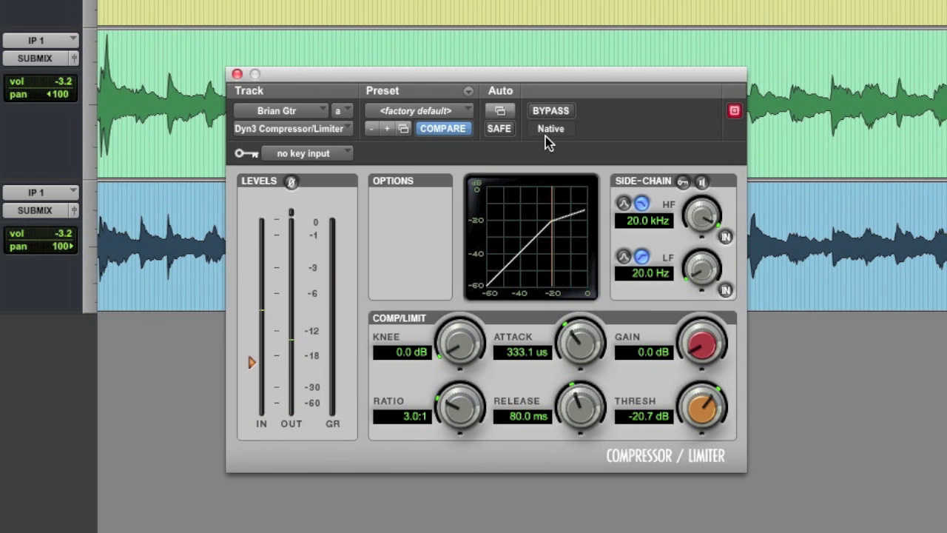
Compare the first guitar with its compressor bypassed and active during playback, before any make-up gain
{"action": "left_click", "coordinate": [554, 112]}
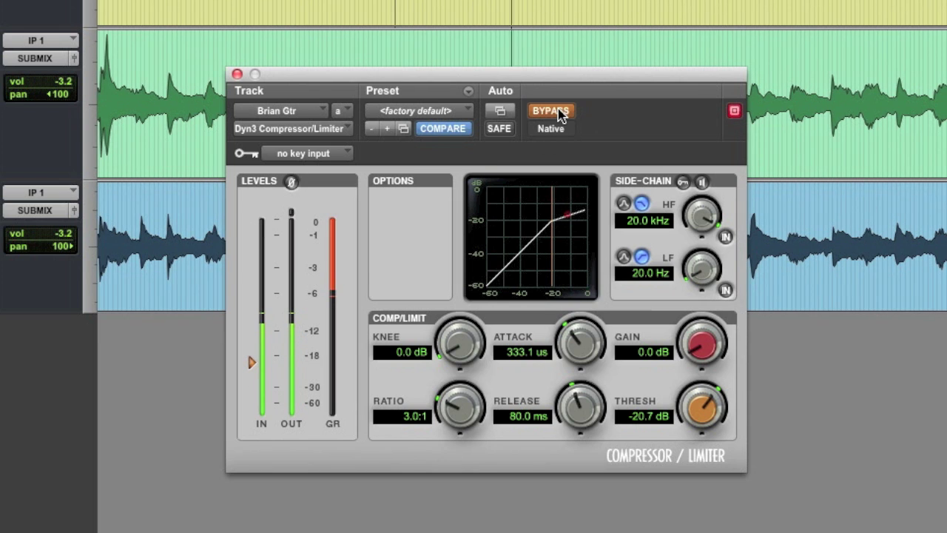
{"action": "left_click", "coordinate": [563, 112]}
{"action": "key", "text": "space"}
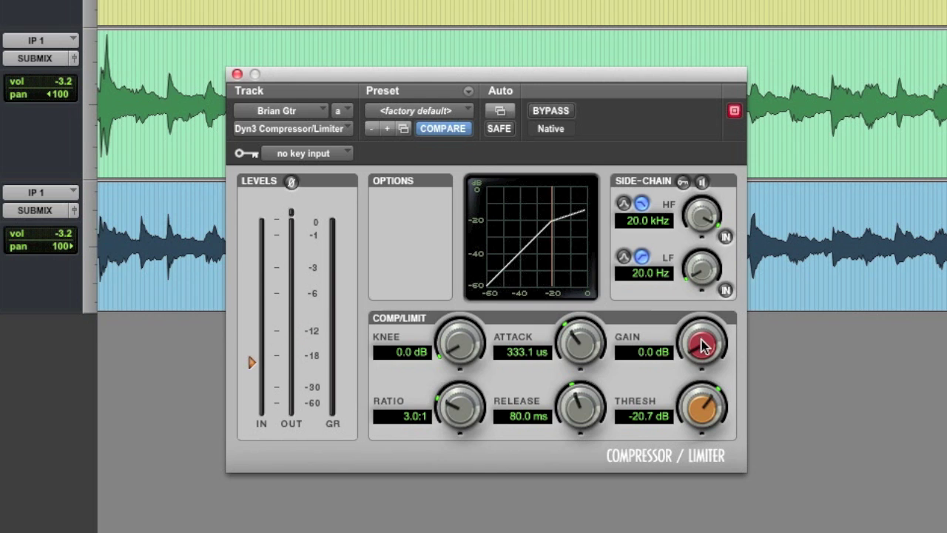
Set the first guitar compressor's make-up gain to 5.0 dB and check the level against the bypassed signal
{"action": "left_click_drag", "start_coordinate": [702, 353], "coordinate": [709, 321]}
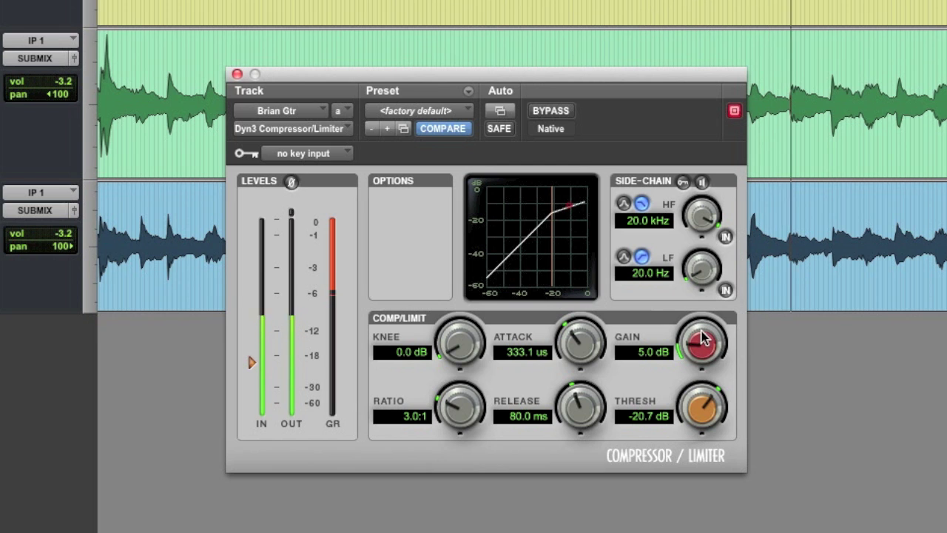
{"action": "left_click", "coordinate": [563, 115]}
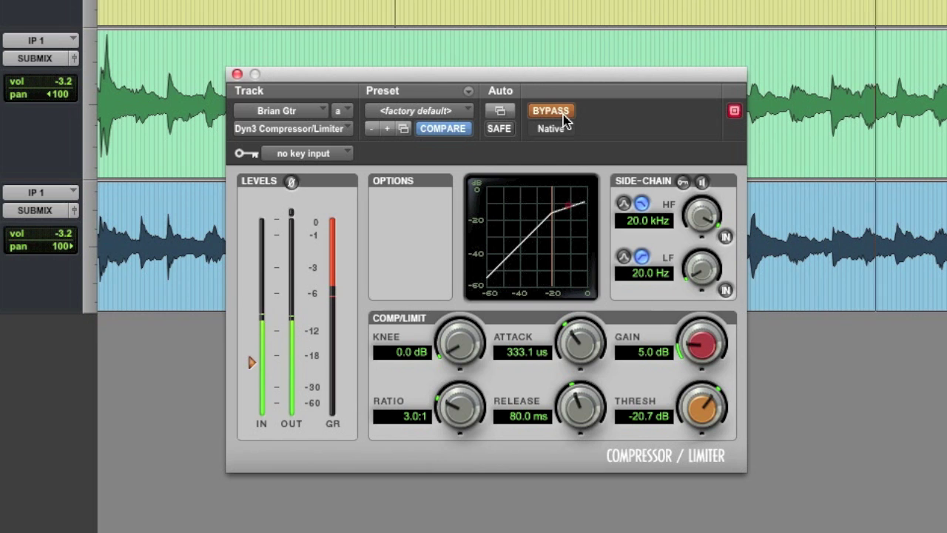
{"action": "left_click", "coordinate": [563, 115]}
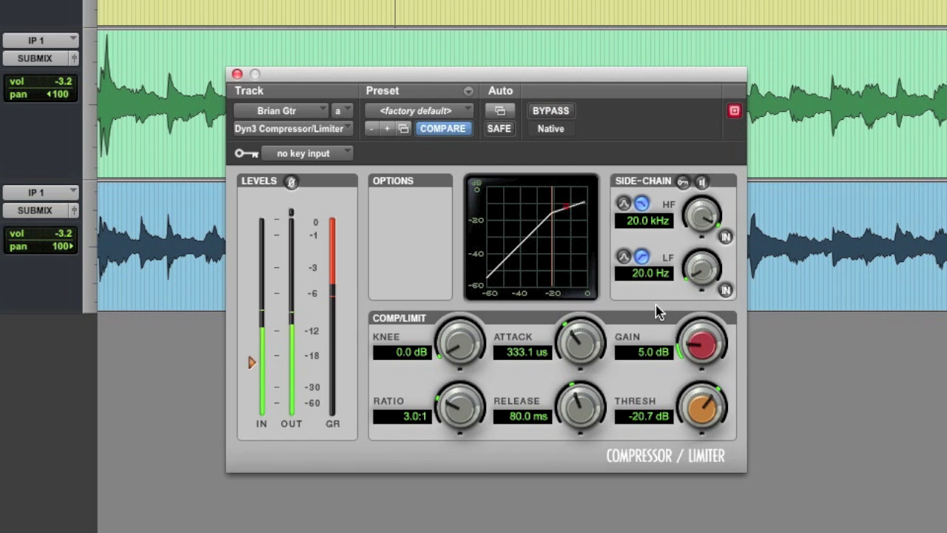
{"action": "key", "text": "space"}
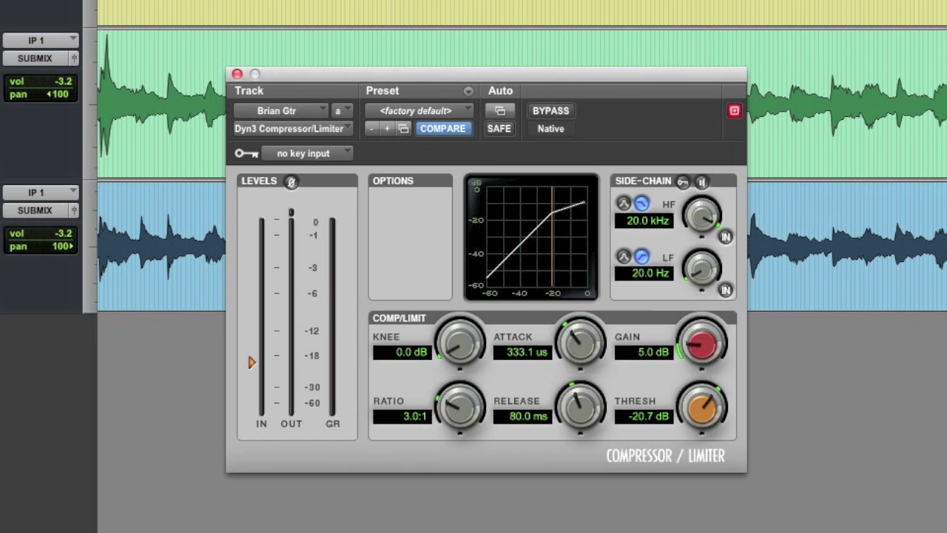
Play the first guitar repeatedly, switching its compressor in and out to compare the bypassed and compressed sound at matched level
{"action": "left_click", "coordinate": [566, 113]}
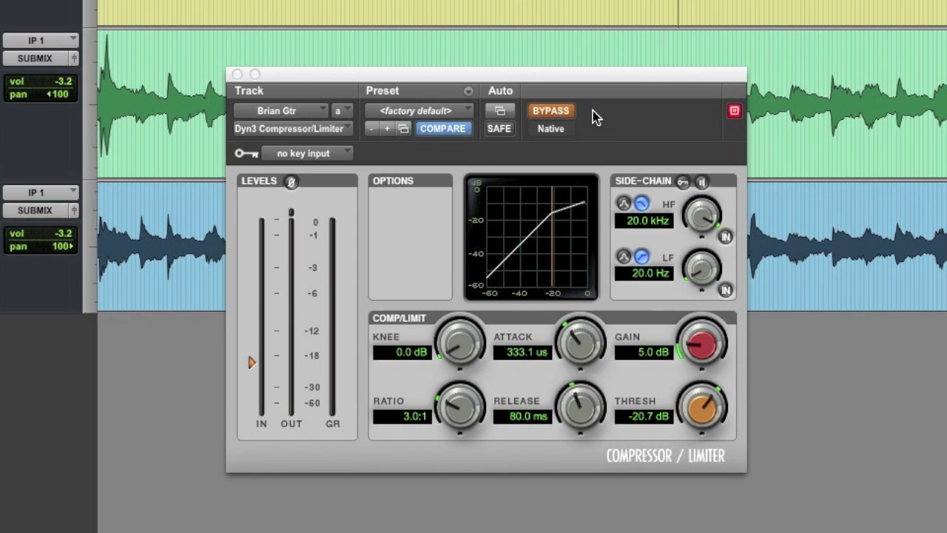
{"action": "key", "text": "space"}
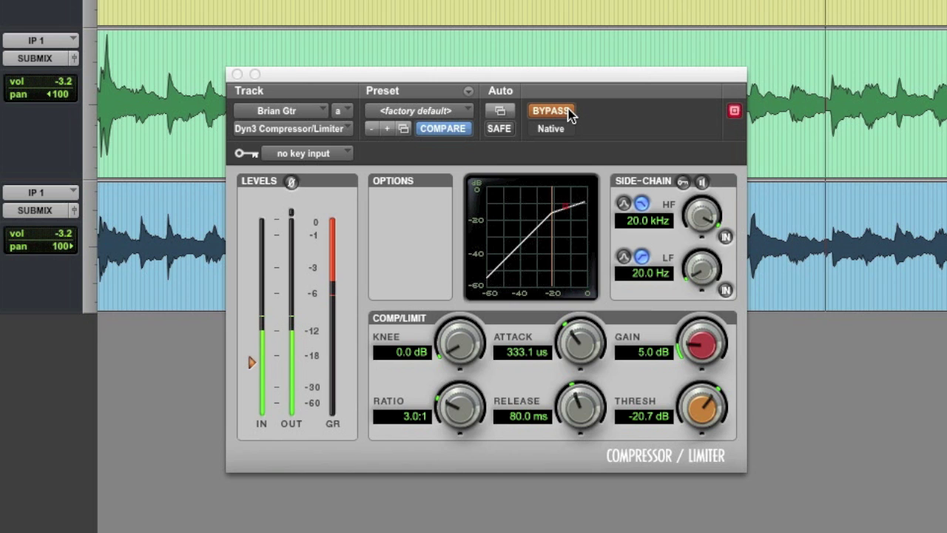
{"action": "left_click", "coordinate": [568, 112]}
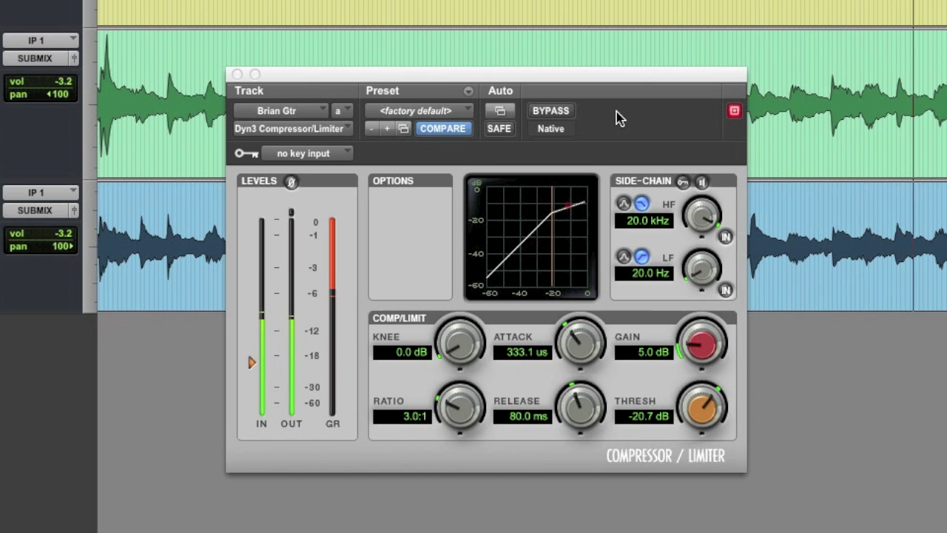
{"action": "key", "text": "space"}
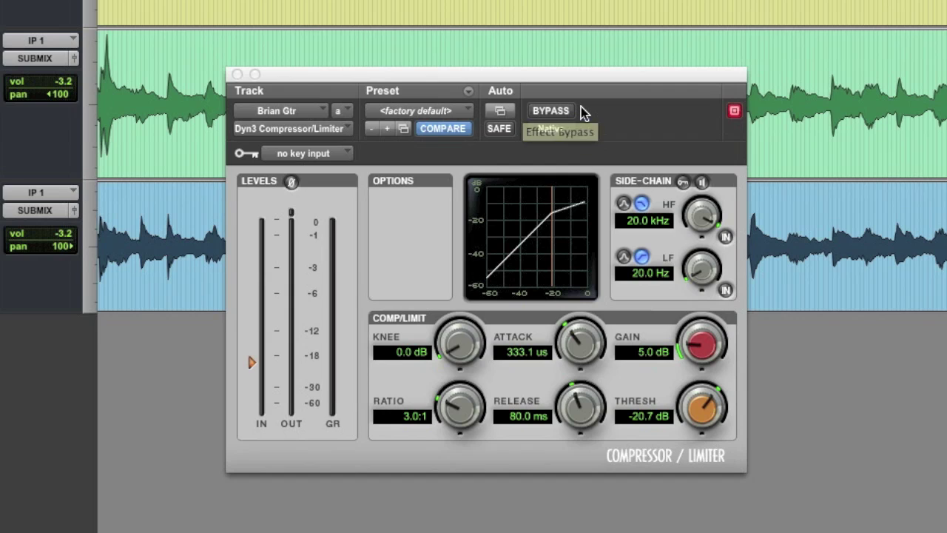
{"action": "left_click", "coordinate": [579, 111]}
{"action": "key", "text": "space"}
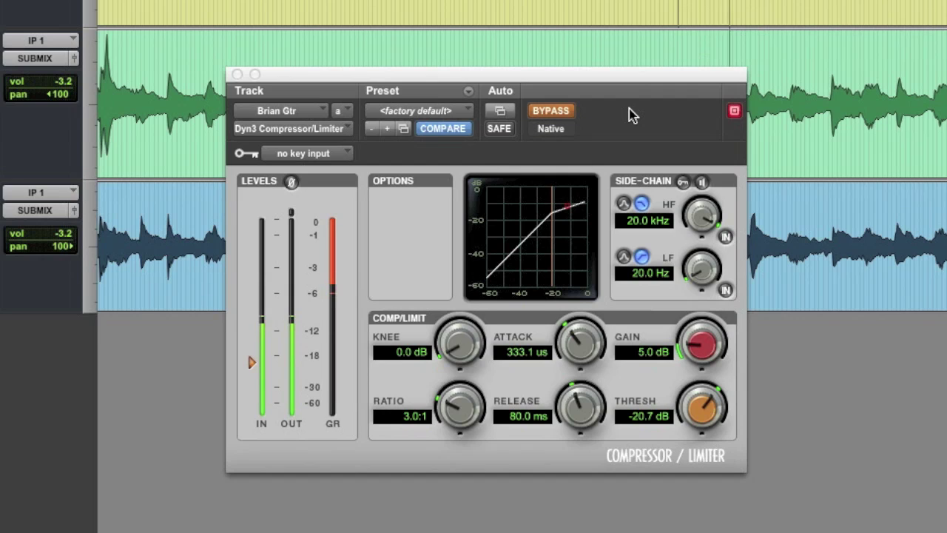
{"action": "left_click", "coordinate": [569, 112]}
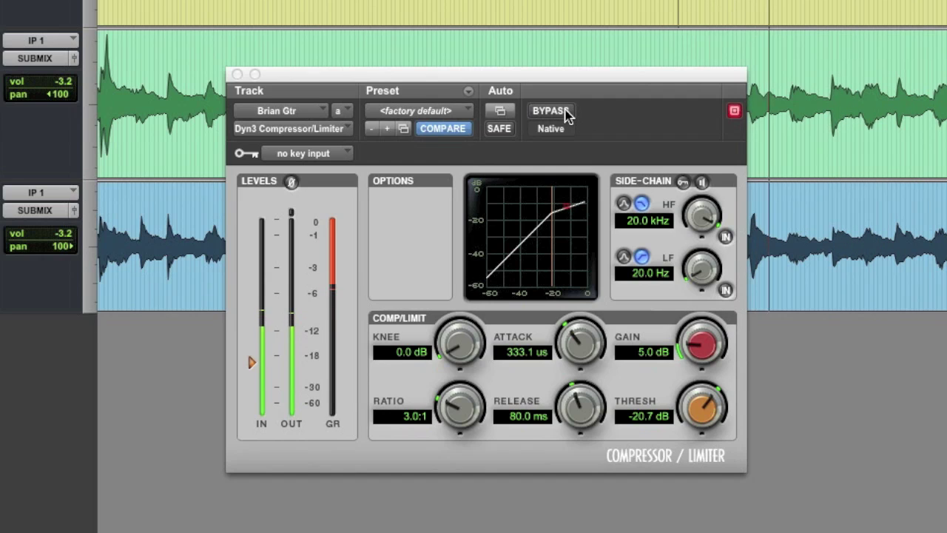
{"action": "left_click", "coordinate": [566, 113]}
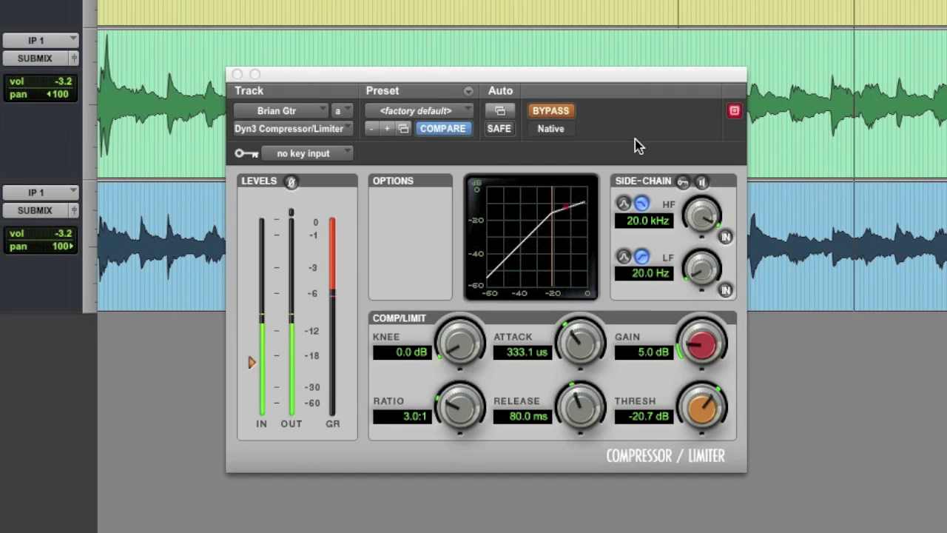
{"action": "left_click", "coordinate": [566, 114]}
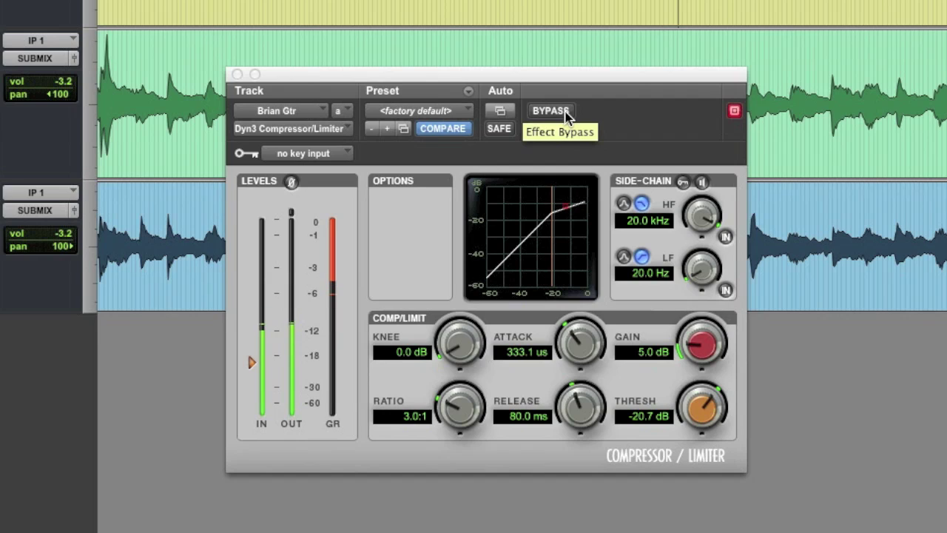
{"action": "left_click", "coordinate": [566, 114]}
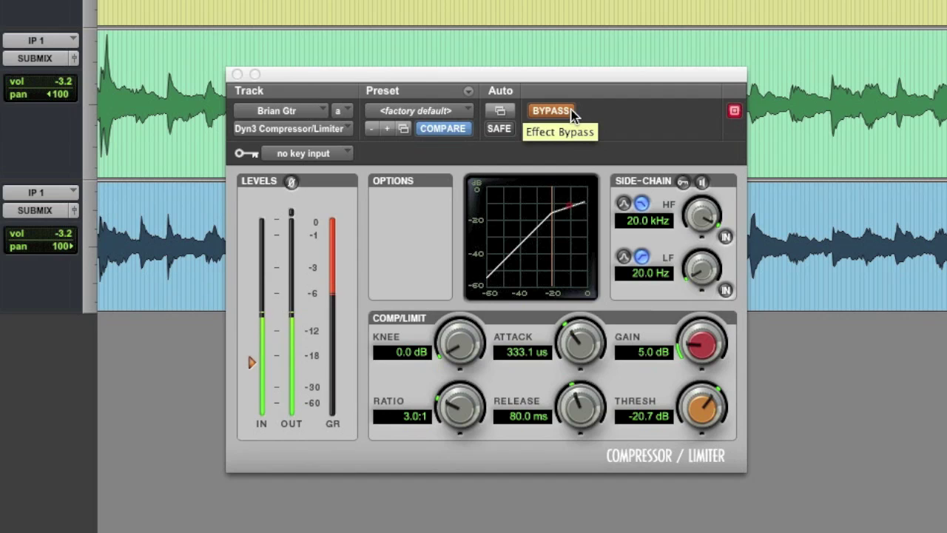
{"action": "left_click", "coordinate": [571, 114]}
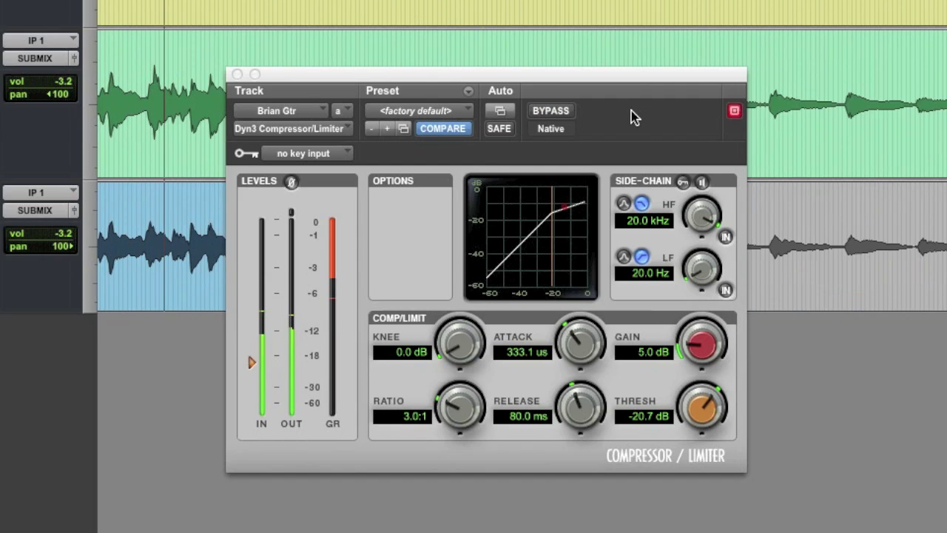
{"action": "key", "text": "space"}
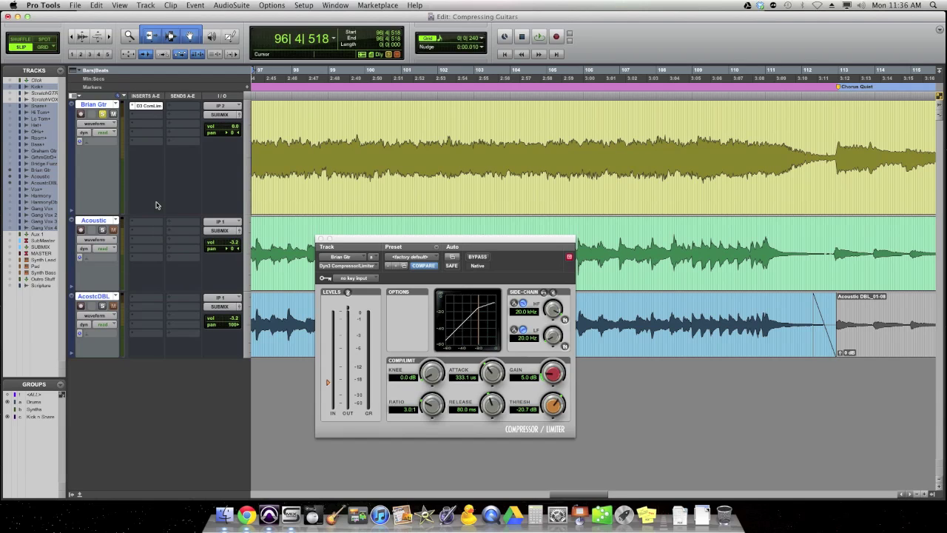
Put the Dyn3 Compressor/Limiter on the Acoustic track as well and reset that instance to the factory default preset
{"action": "left_click_drag", "start_coordinate": [149, 108], "coordinate": [152, 223]}
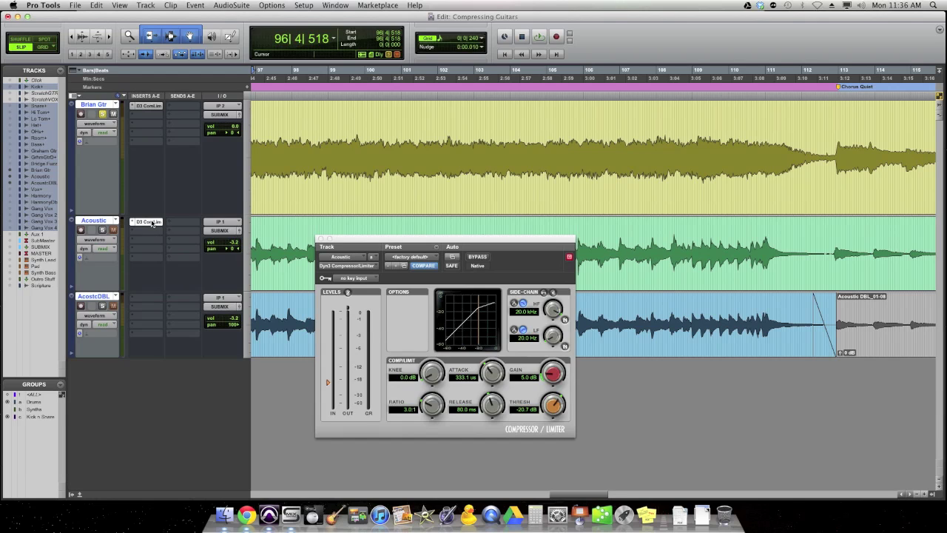
{"action": "left_click", "coordinate": [408, 258]}
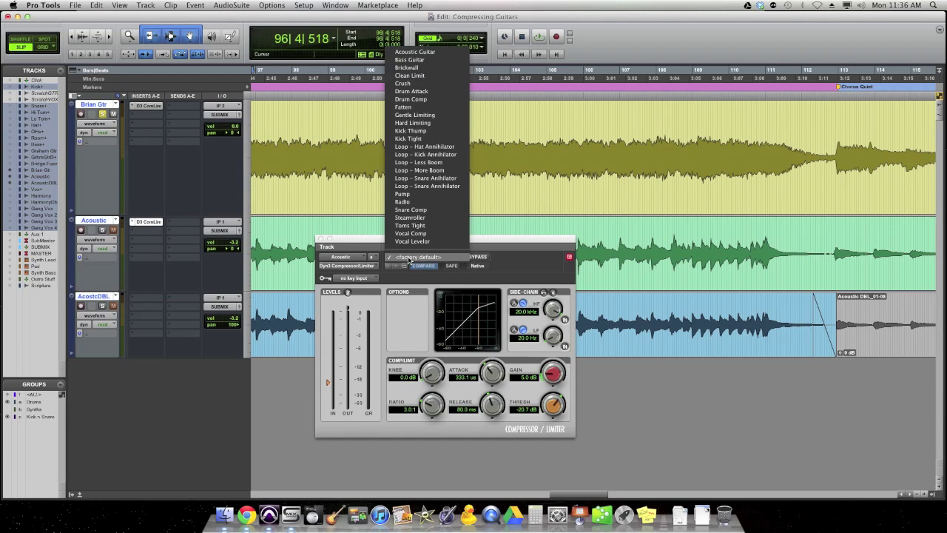
{"action": "left_click", "coordinate": [409, 258]}
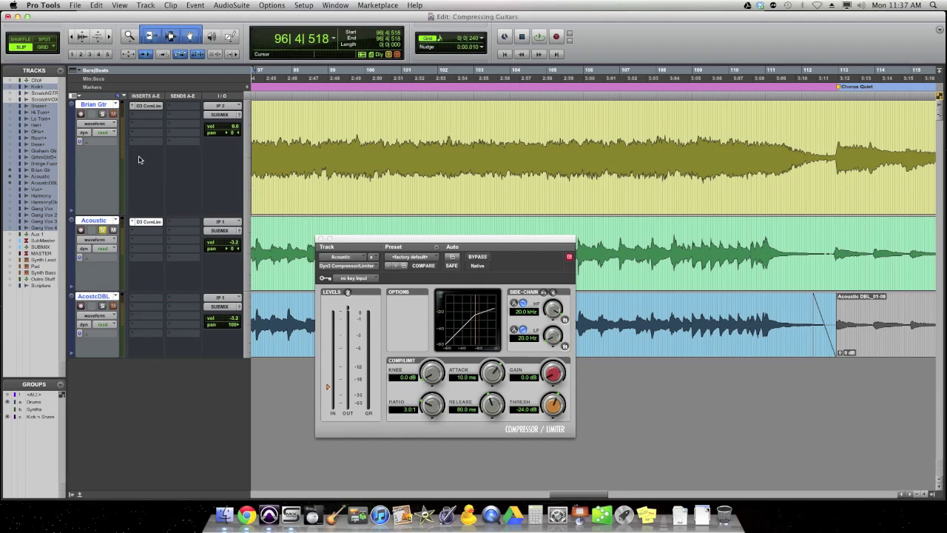
{"action": "left_click_drag", "start_coordinate": [393, 241], "coordinate": [444, 235]}
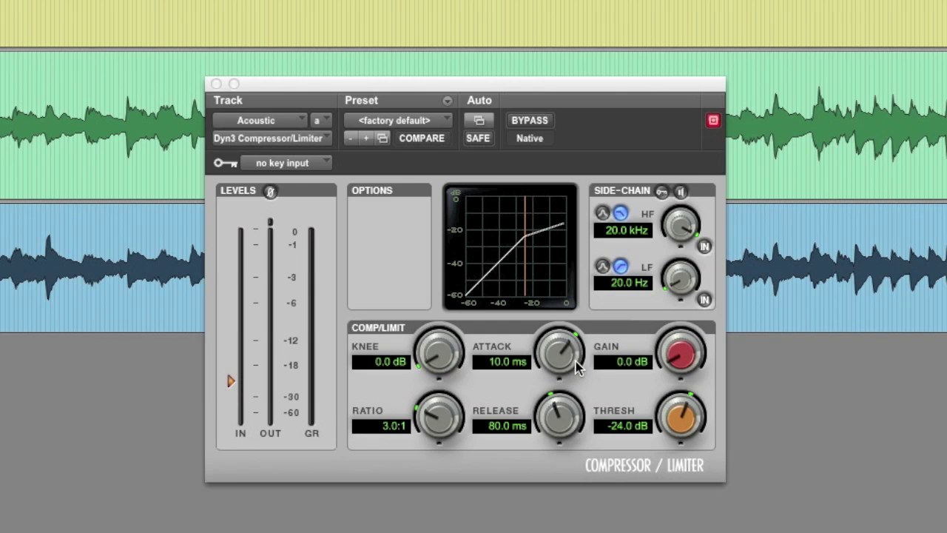
During playback, set the Acoustic compressor's threshold to -23.4 dB, release to 56.3 ms and attack to 27.3 ms
{"action": "key", "text": "space"}
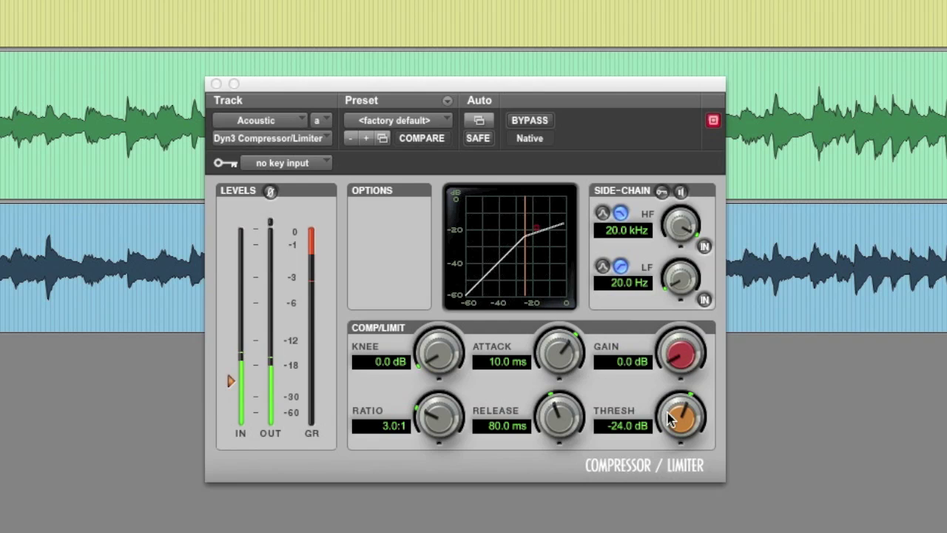
{"action": "left_click_drag", "start_coordinate": [681, 416], "coordinate": [681, 414]}
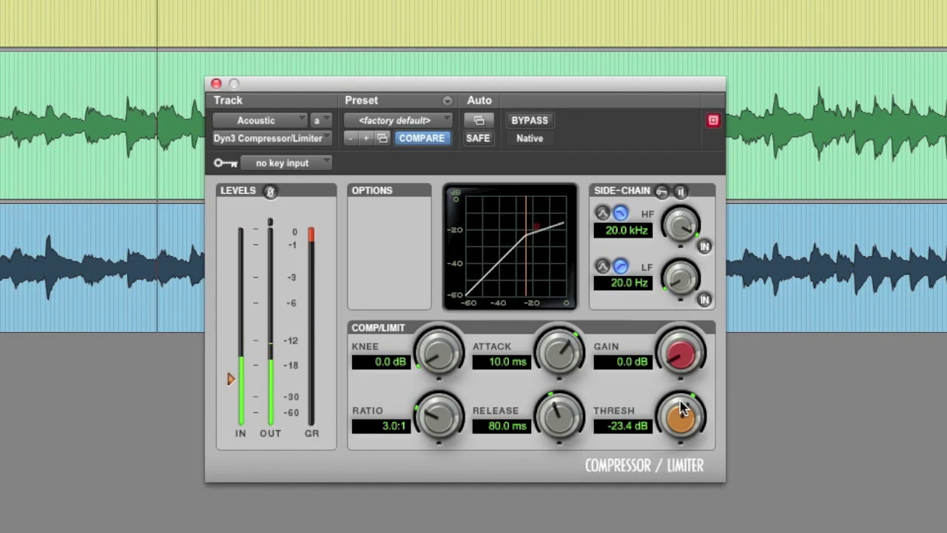
{"action": "left_click_drag", "start_coordinate": [556, 414], "coordinate": [557, 431]}
{"action": "left_click_drag", "start_coordinate": [561, 354], "coordinate": [572, 342]}
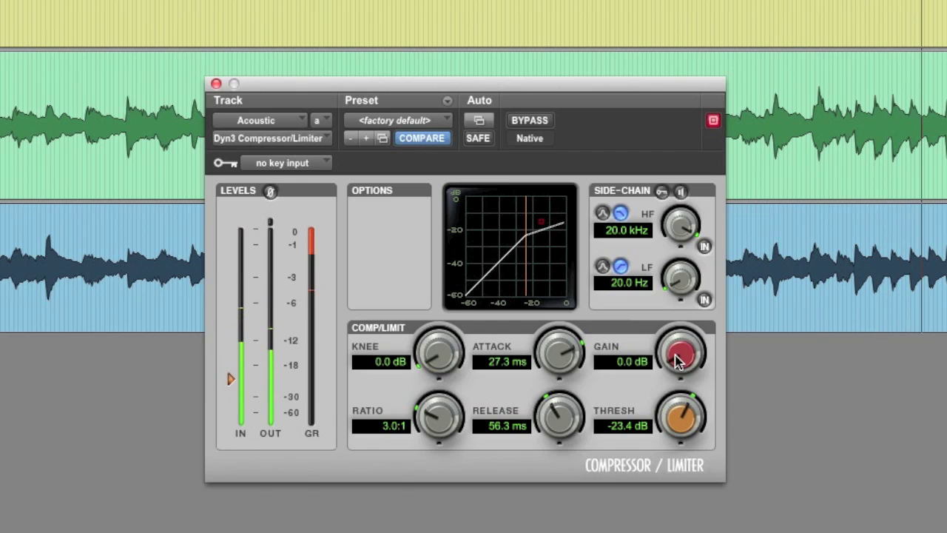
{"action": "key", "text": "space"}
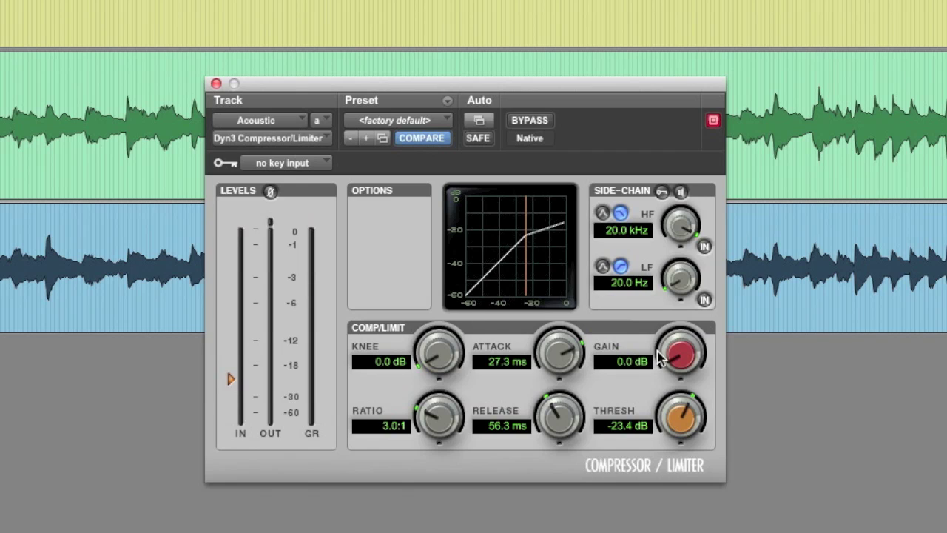
Raise the Acoustic compressor's make-up gain to 2.0 dB while listening to the track
{"action": "key", "text": "space"}
{"action": "left_click_drag", "start_coordinate": [671, 355], "coordinate": [674, 350]}
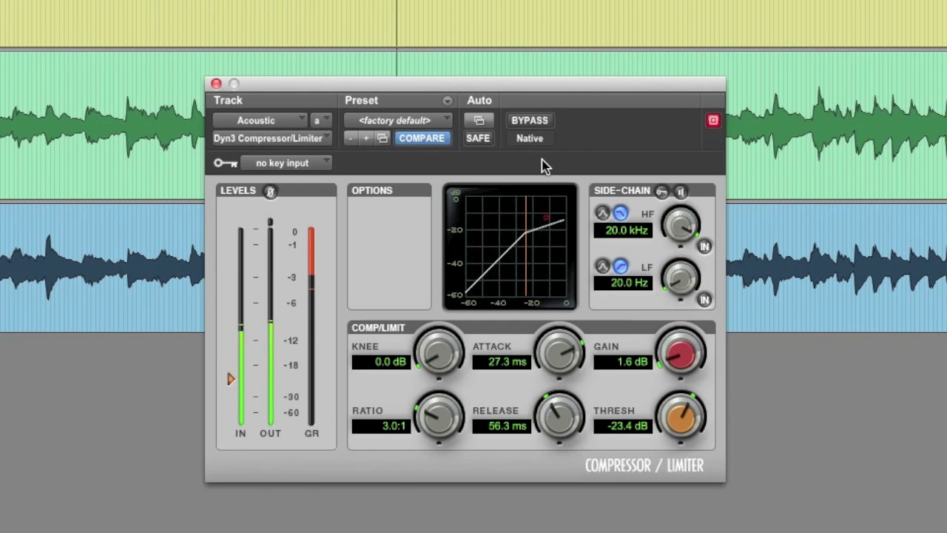
{"action": "left_click_drag", "start_coordinate": [673, 350], "coordinate": [668, 341]}
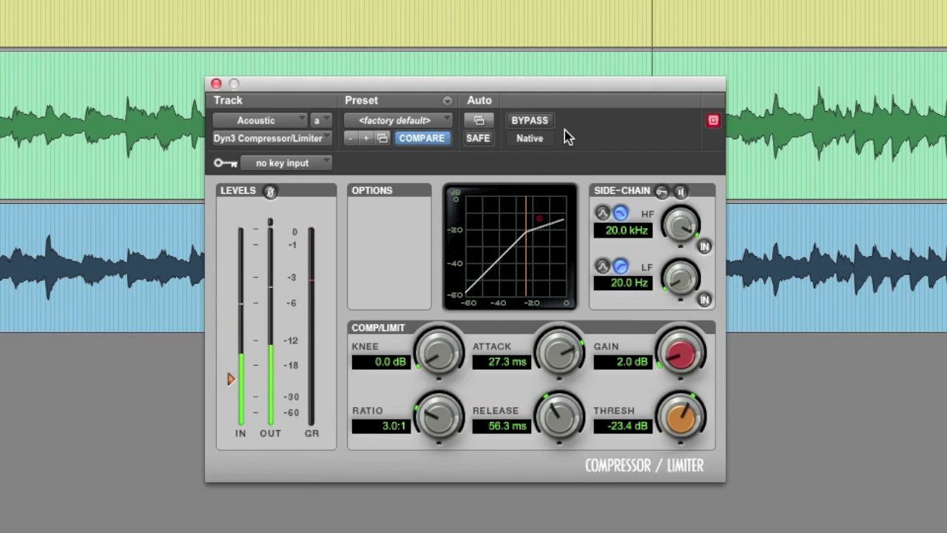
{"action": "key", "text": "space"}
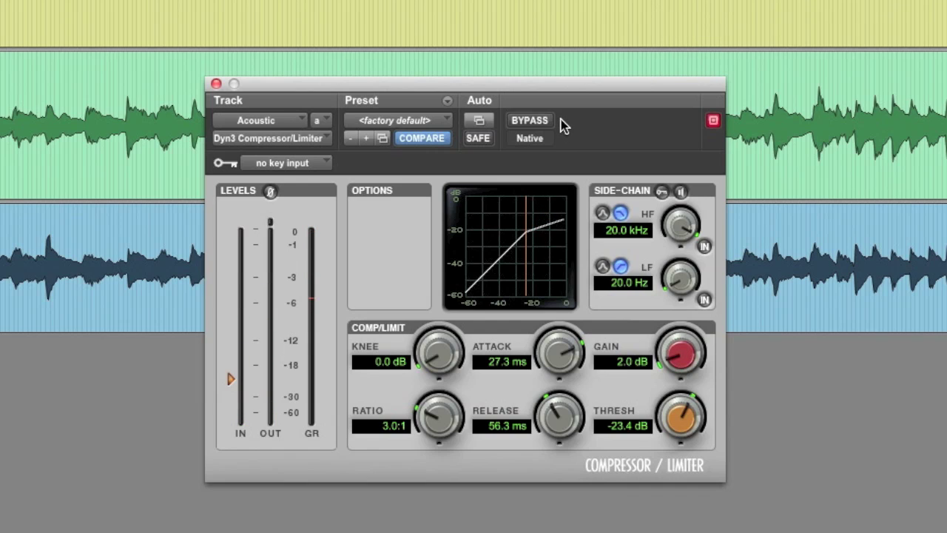
Play the Acoustic track, switching its compressor in and out to compare the bypassed and compressed sound, and stop playback
{"action": "left_click", "coordinate": [546, 122]}
{"action": "key", "text": "space"}
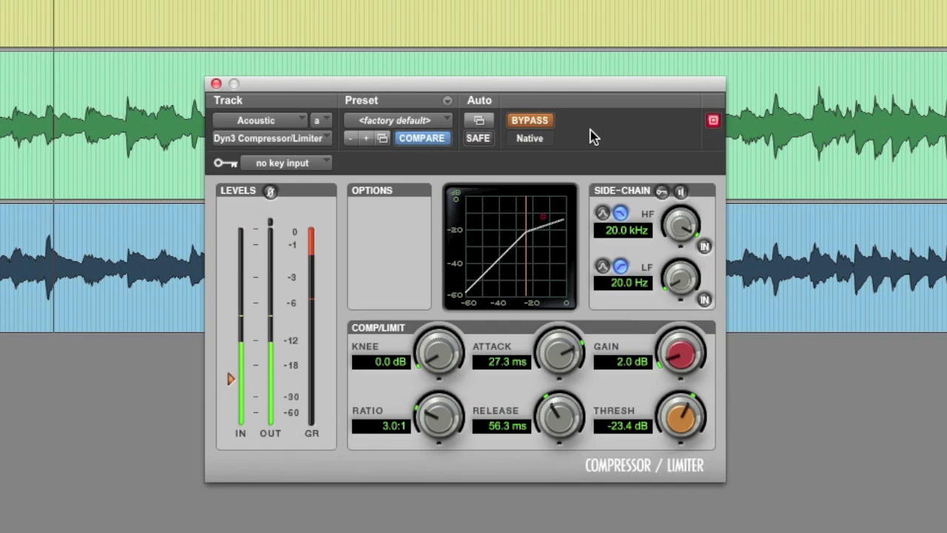
{"action": "left_click", "coordinate": [550, 124]}
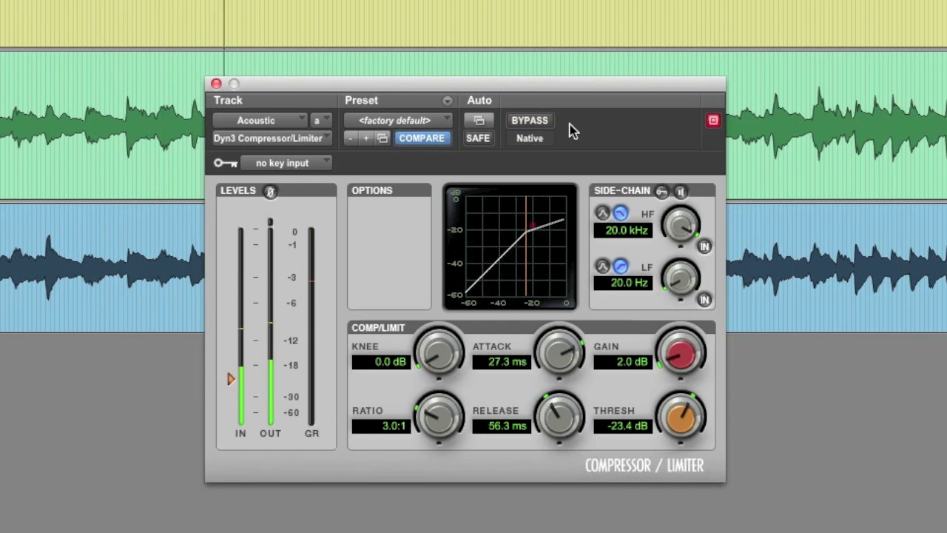
{"action": "left_click", "coordinate": [550, 121]}
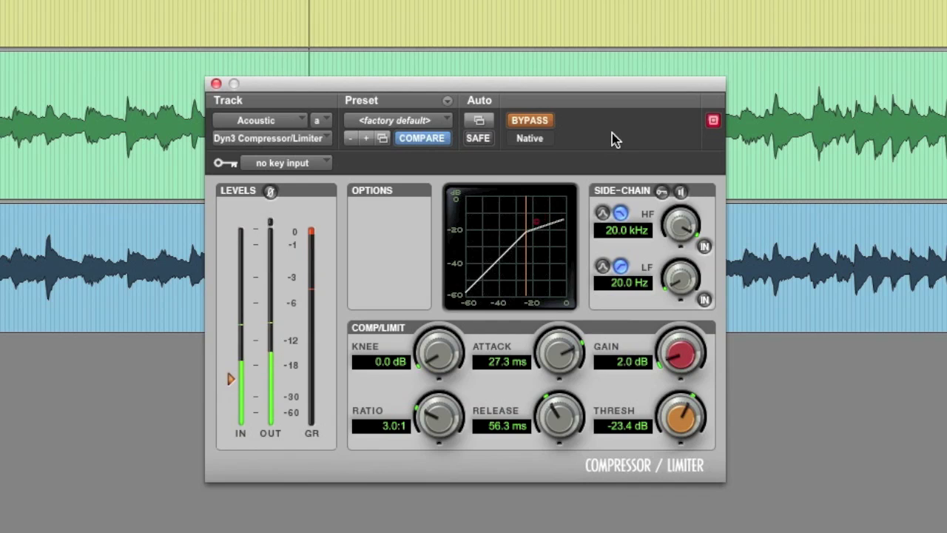
{"action": "left_click", "coordinate": [545, 123]}
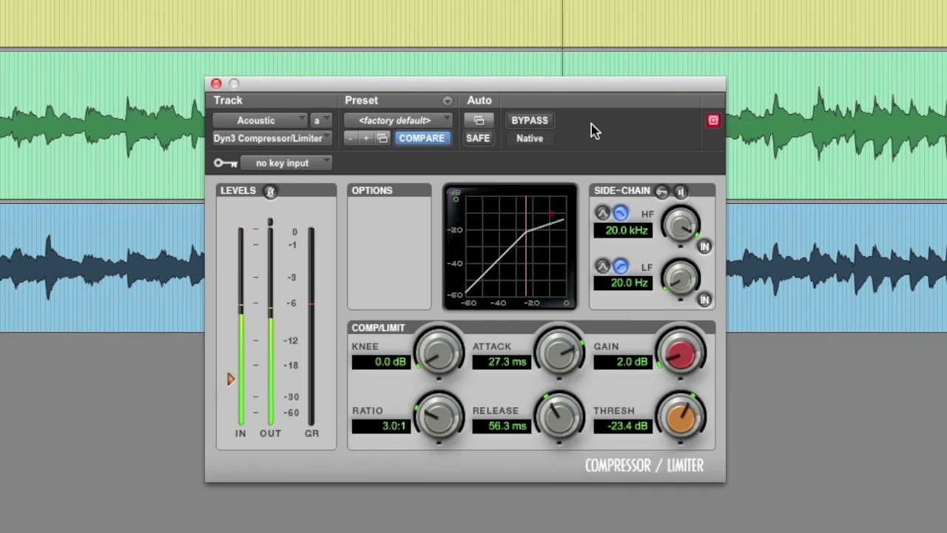
{"action": "key", "text": "space"}
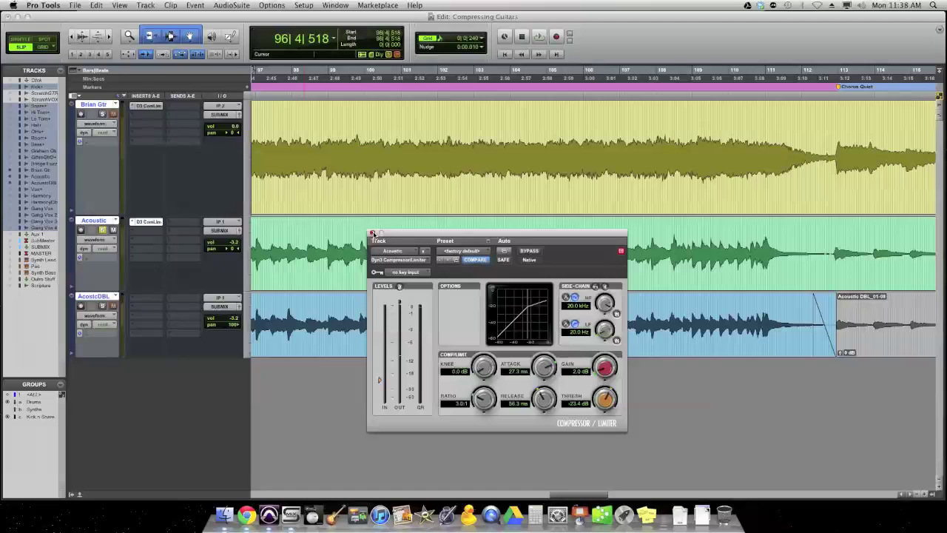
Copy the Acoustic track's compressor onto the AcostcDBL track and pan the Acoustic track fully left to 100
{"action": "left_click", "coordinate": [216, 84]}
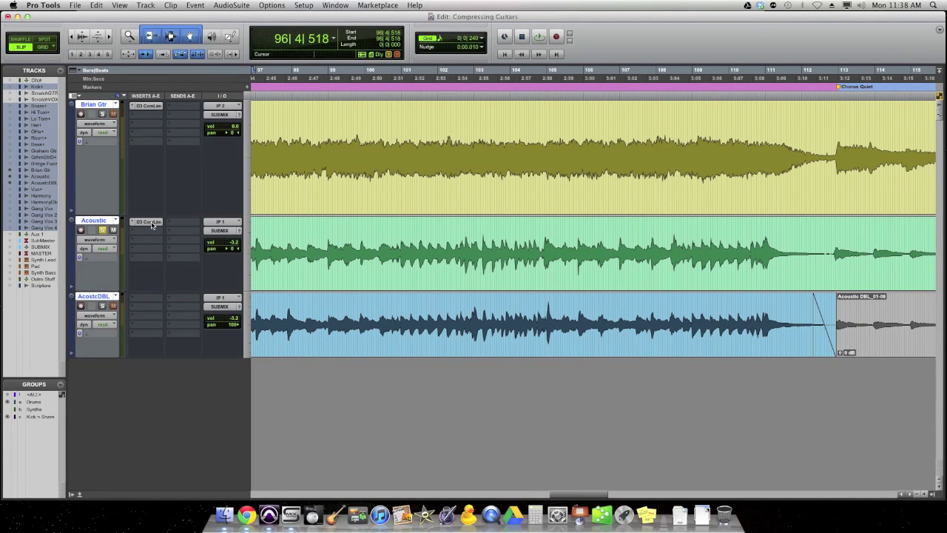
{"action": "left_click_drag", "start_coordinate": [152, 225], "coordinate": [154, 299]}
{"action": "left_click_drag", "start_coordinate": [222, 248], "coordinate": [206, 250]}
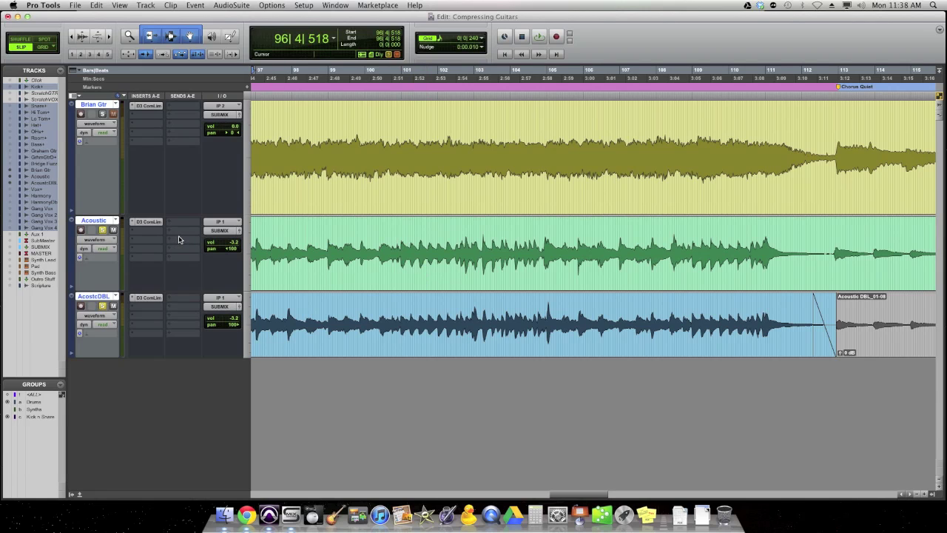
In the Mix window, toggle bypass on the compressors of all three guitar tracks together to compare the panned acoustic pair
{"action": "key", "text": "super+equal"}
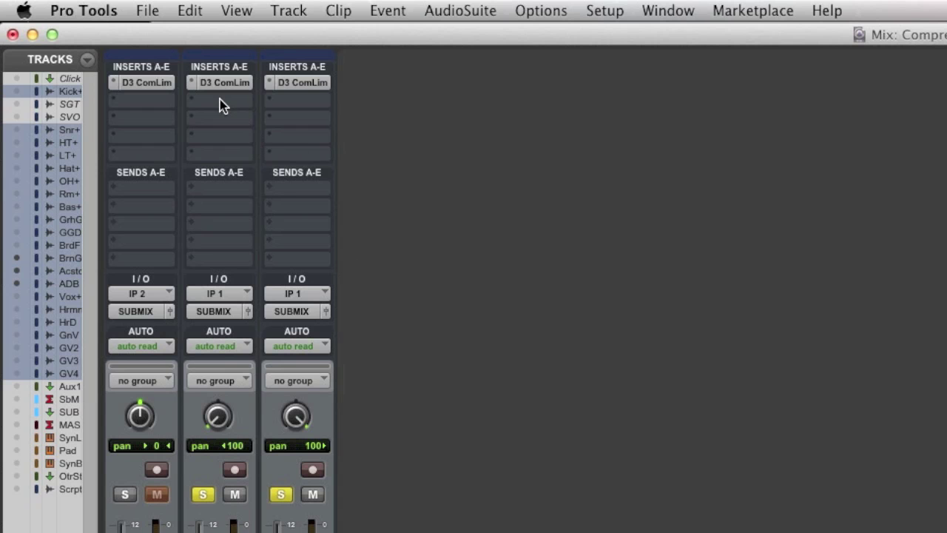
{"action": "left_click", "coordinate": [231, 86], "text": "alt+shift+super"}
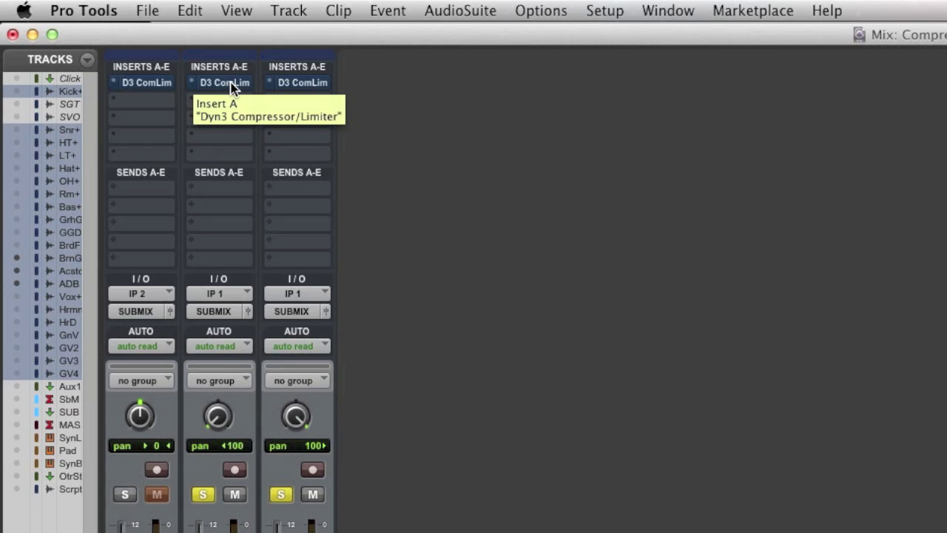
{"action": "left_click", "coordinate": [232, 83], "text": "alt+super"}
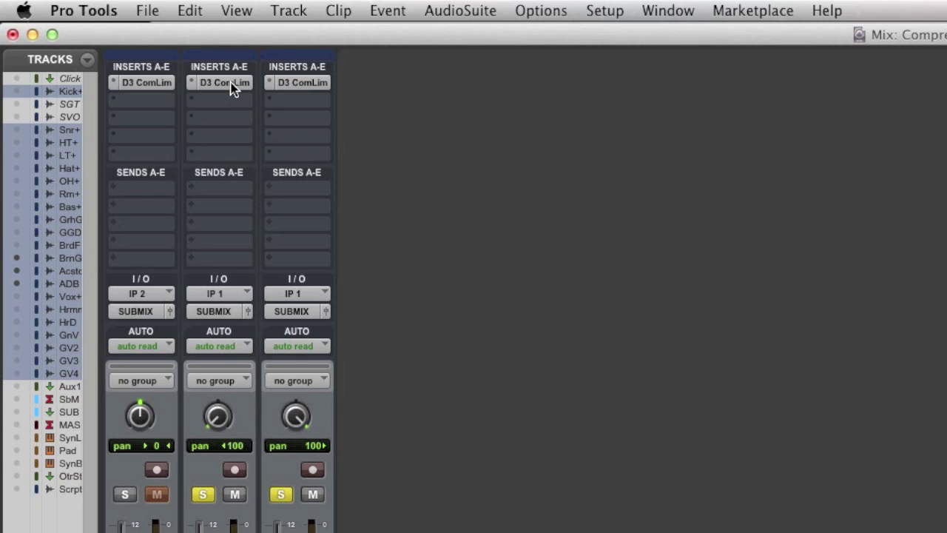
{"action": "left_click", "coordinate": [232, 84], "text": "alt+super"}
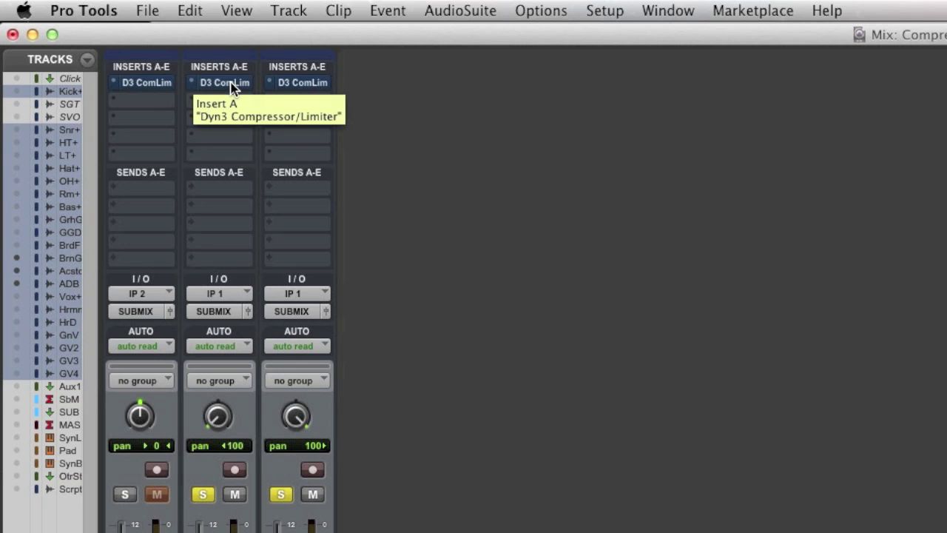
{"action": "left_click", "coordinate": [231, 85], "text": "alt+super"}
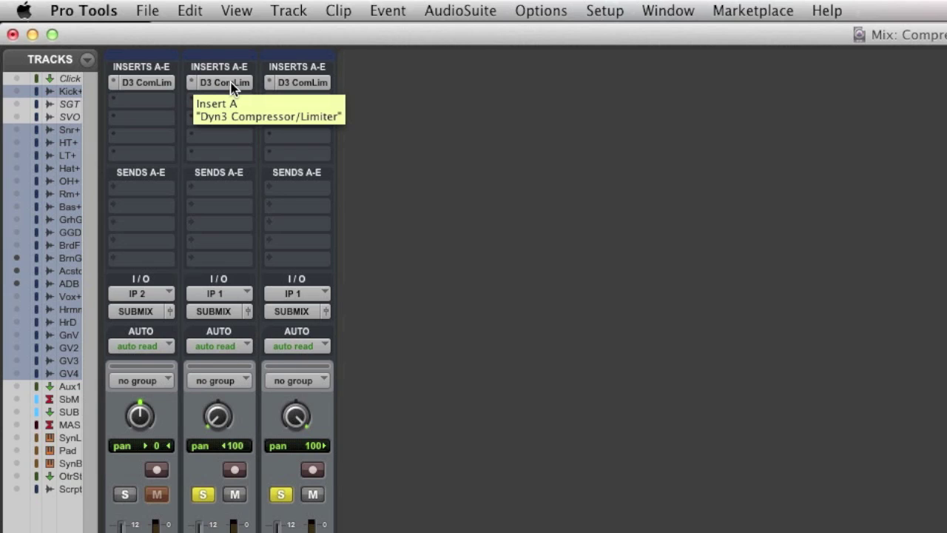
{"action": "left_click", "coordinate": [231, 84], "text": "alt+super"}
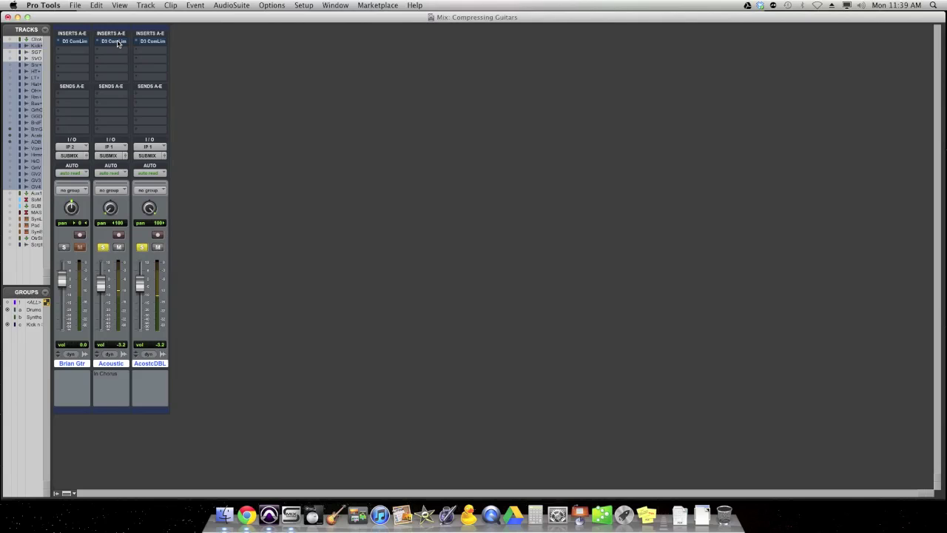
Back in the Edit window, solo the first guitar alongside the acoustics and review its compressor settings and the Acoustic's
{"action": "key", "text": "super+equal"}
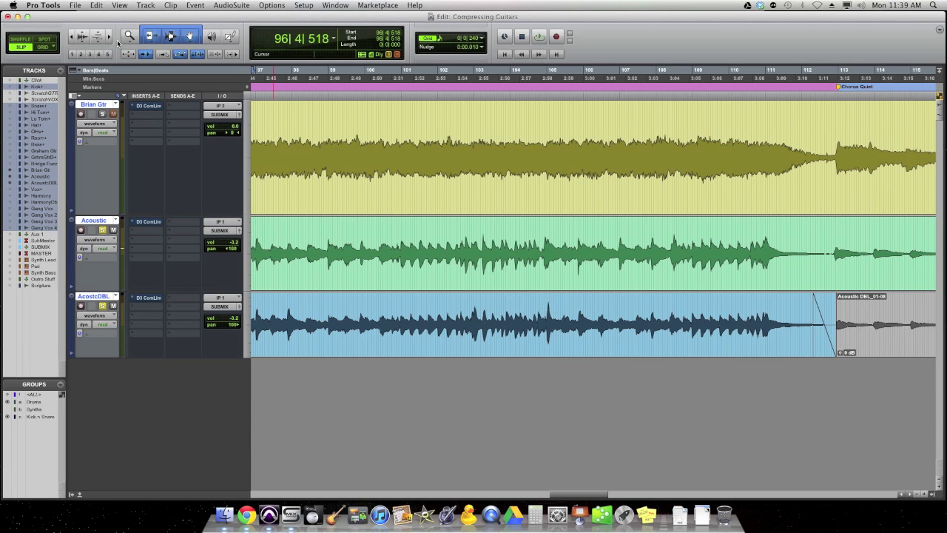
{"action": "left_click", "coordinate": [104, 114]}
{"action": "left_click", "coordinate": [149, 106]}
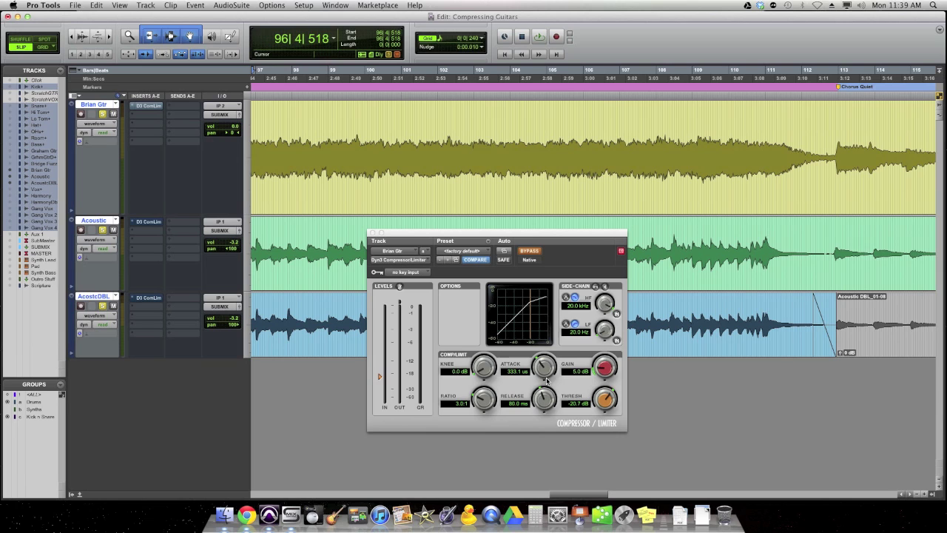
{"action": "left_click", "coordinate": [147, 223]}
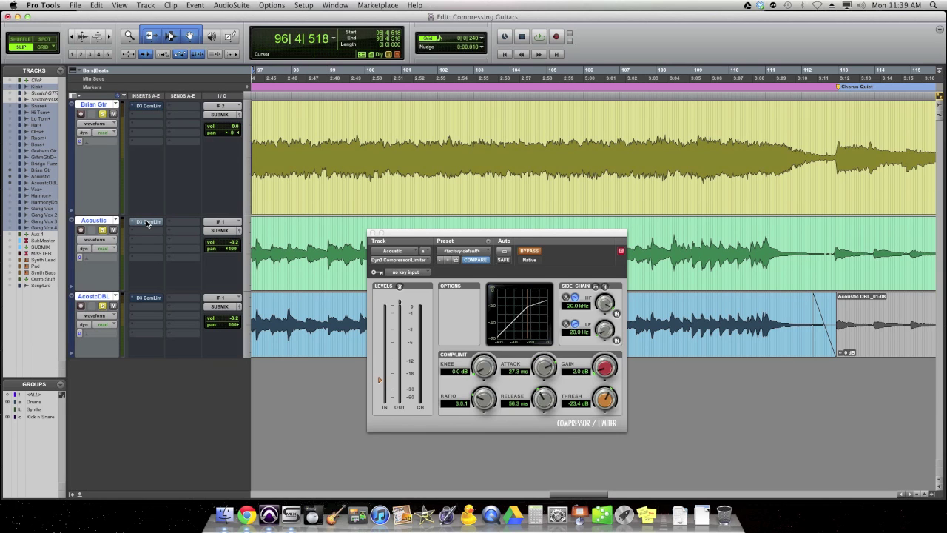
{"action": "left_click", "coordinate": [372, 233]}
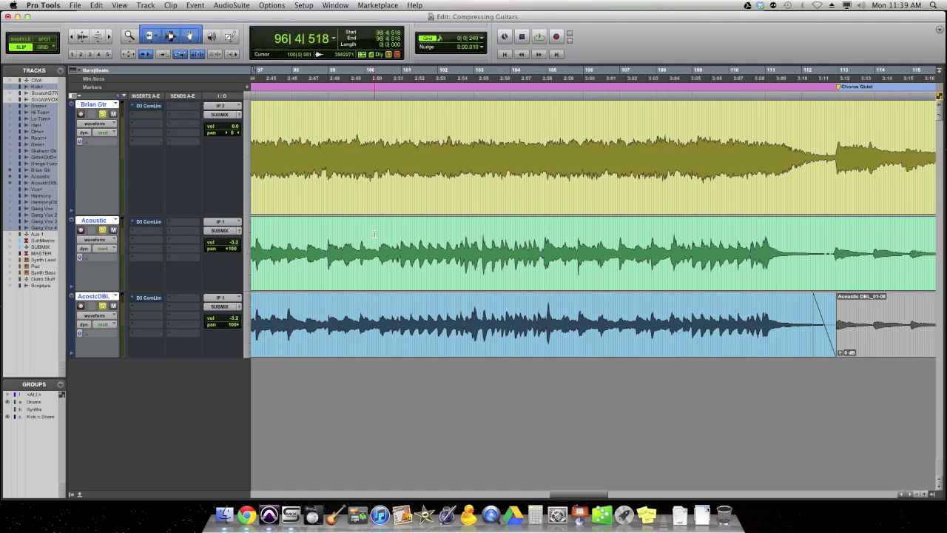
Compare all three soloed guitars with and without compression by toggling every first-slot compressor's bypass together in the Mix window, ending with them active
{"action": "key", "text": "super+equal"}
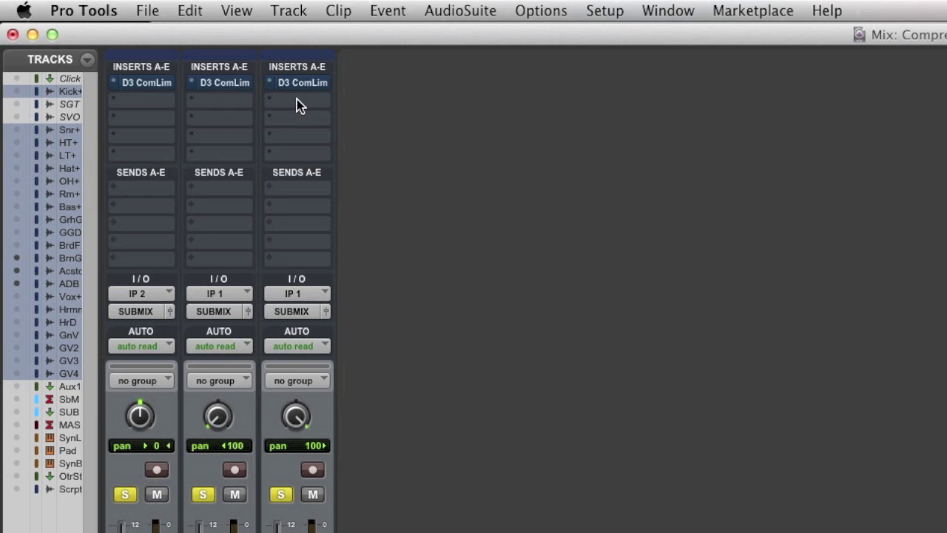
{"action": "left_click", "coordinate": [308, 82], "text": "alt+super"}
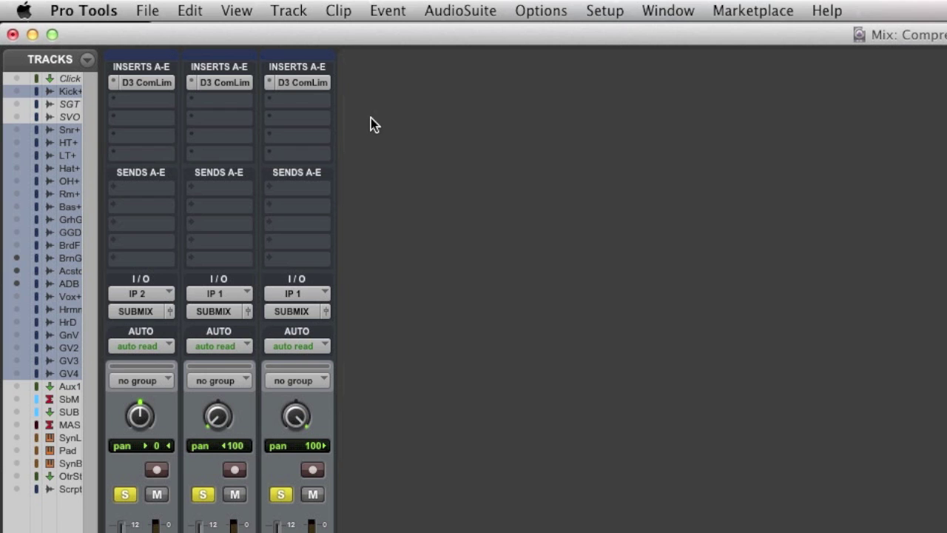
{"action": "left_click", "coordinate": [312, 83], "text": "alt+super"}
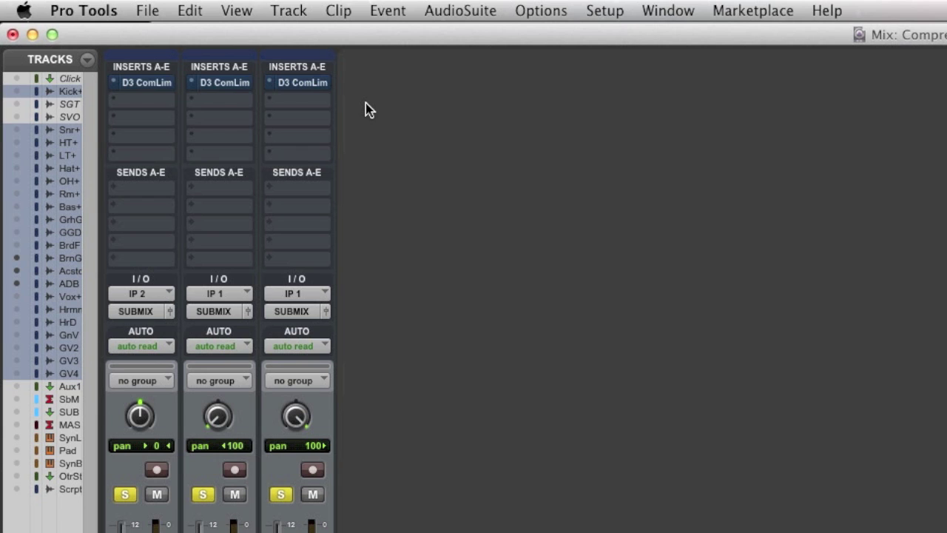
{"action": "left_click", "coordinate": [322, 84], "text": "alt+super"}
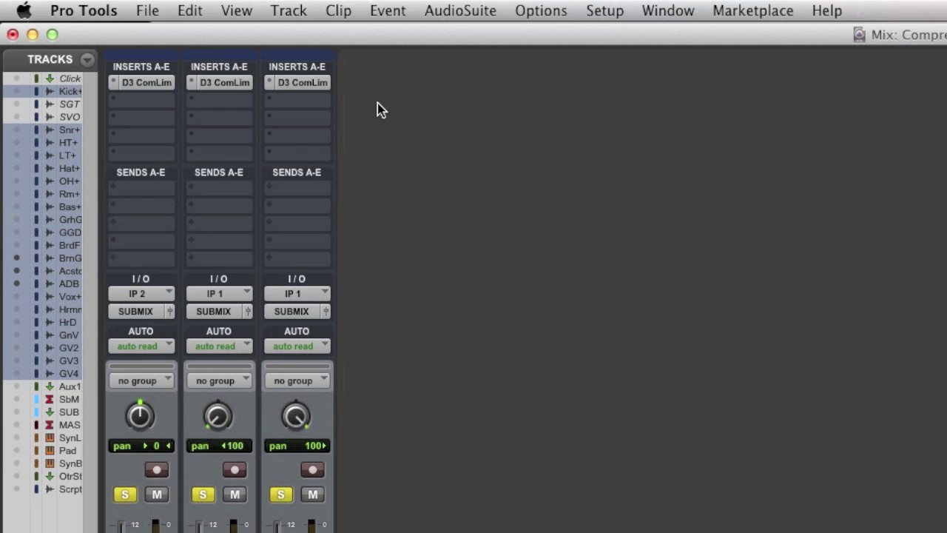
{"action": "left_click", "coordinate": [327, 85], "text": "alt+super"}
{"action": "left_click", "coordinate": [324, 85], "text": "alt+super"}
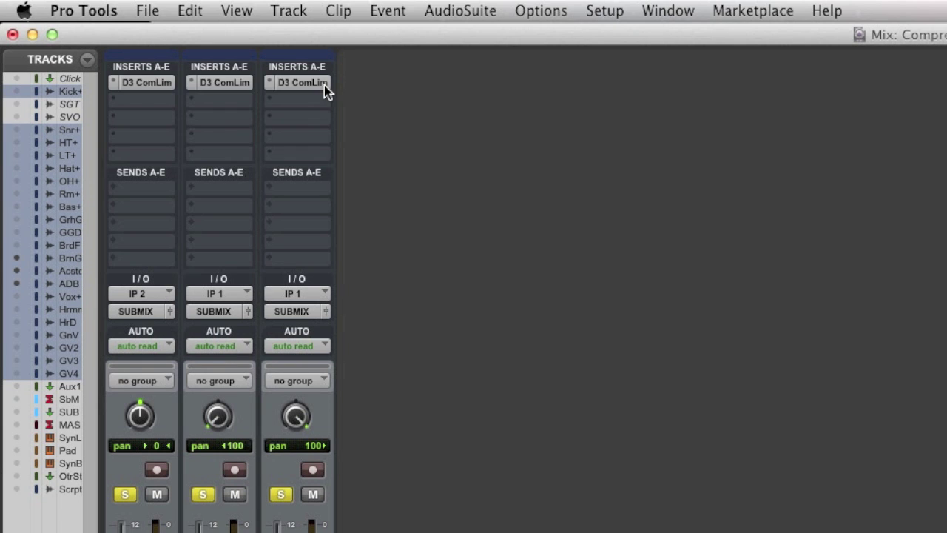